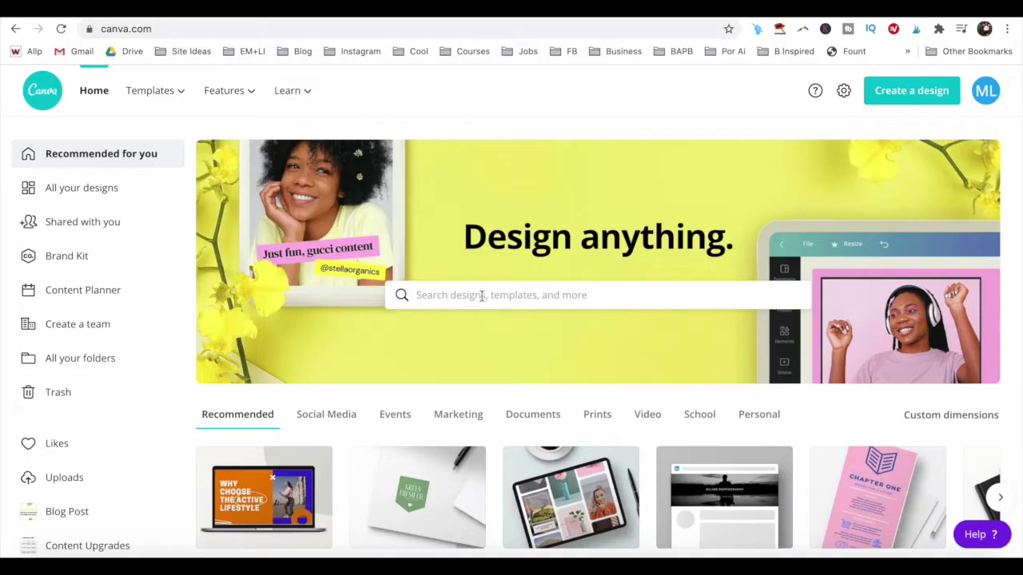
Browse the home sidebar and help topics, then start a blank Pinterest Pin design.
scroll(482, 296, down, 2)
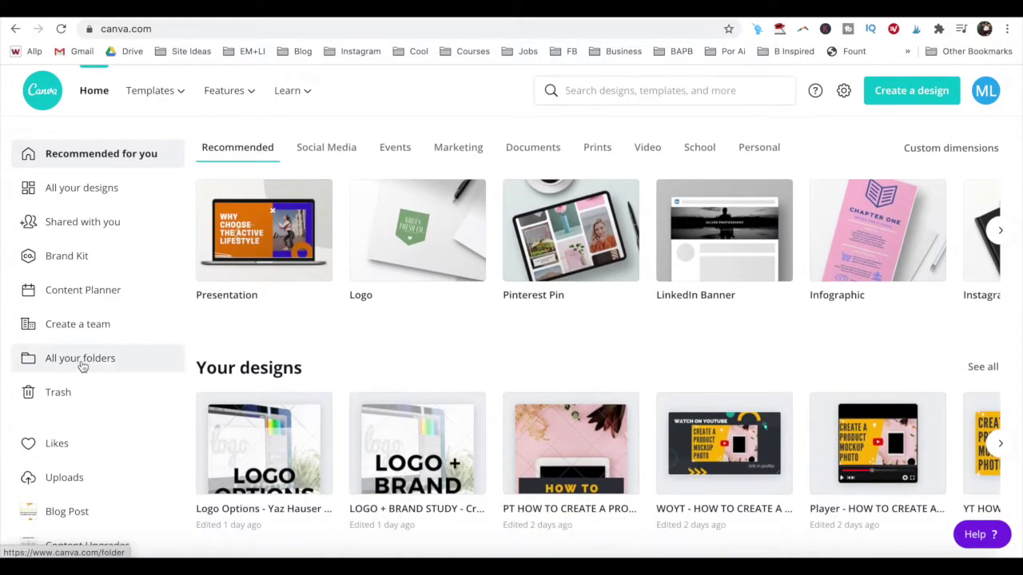
scroll(82, 366, down, 1)
scroll(82, 366, down, 4)
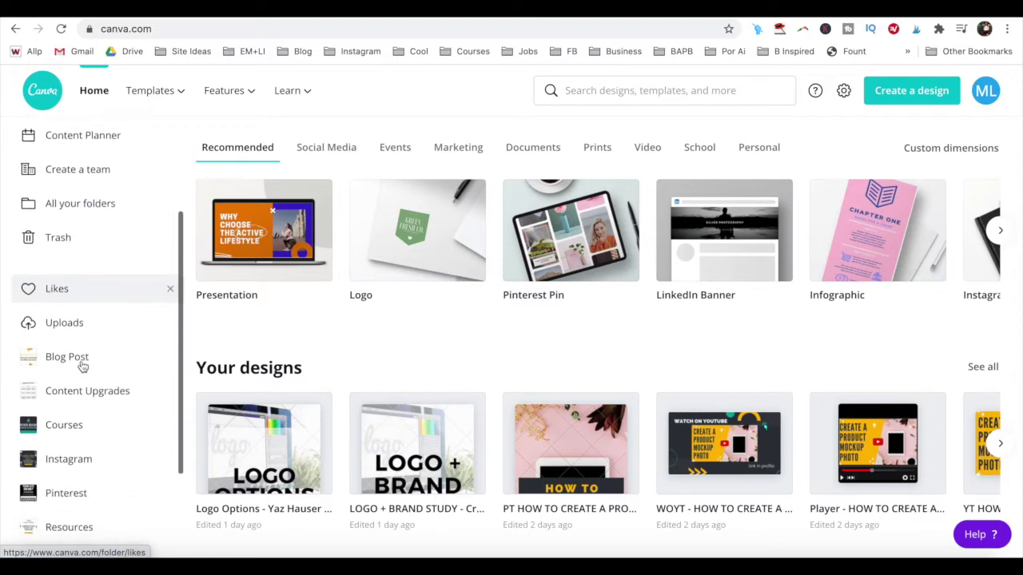
scroll(83, 366, down, 2)
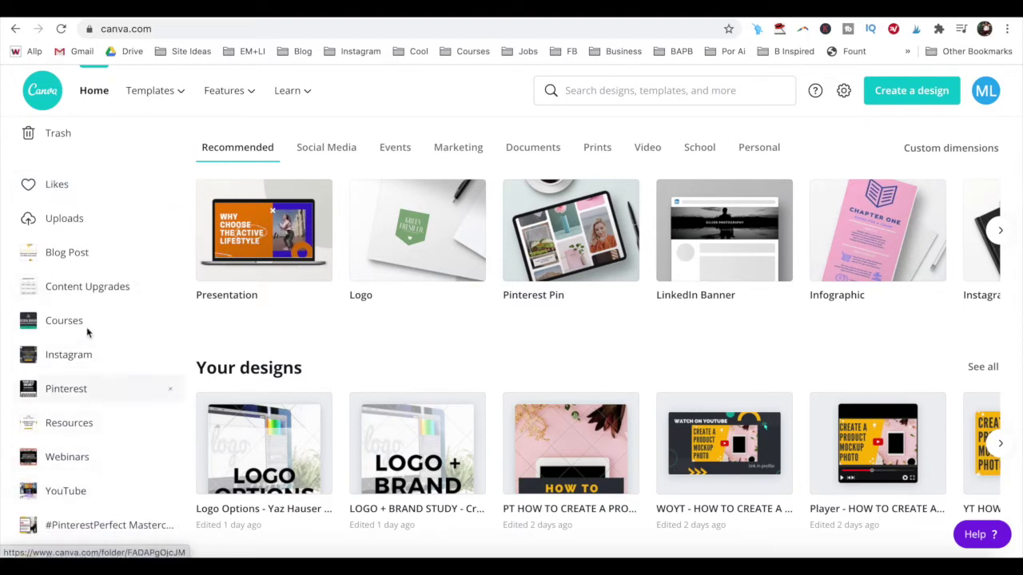
scroll(75, 331, down, 1)
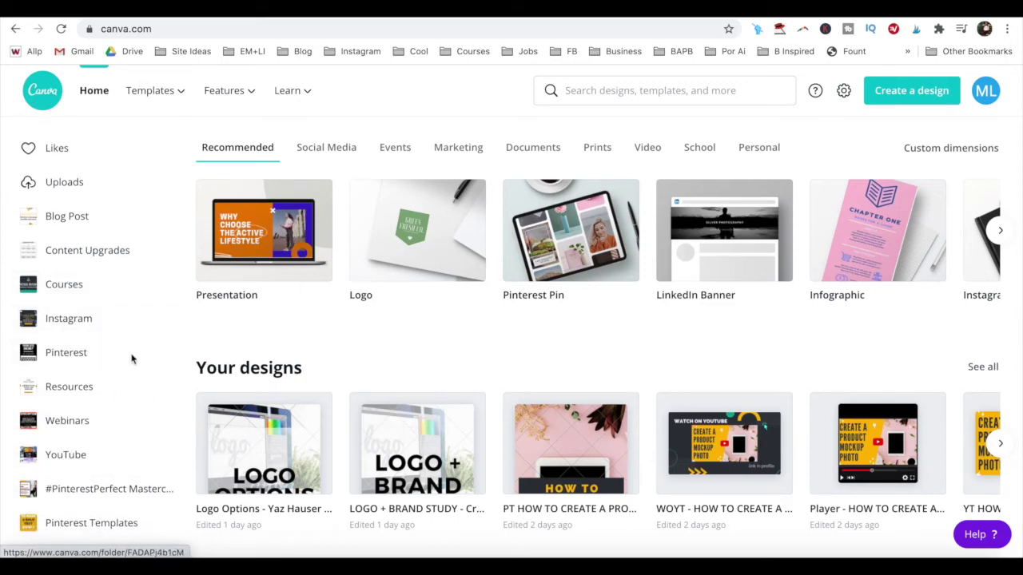
click(981, 535)
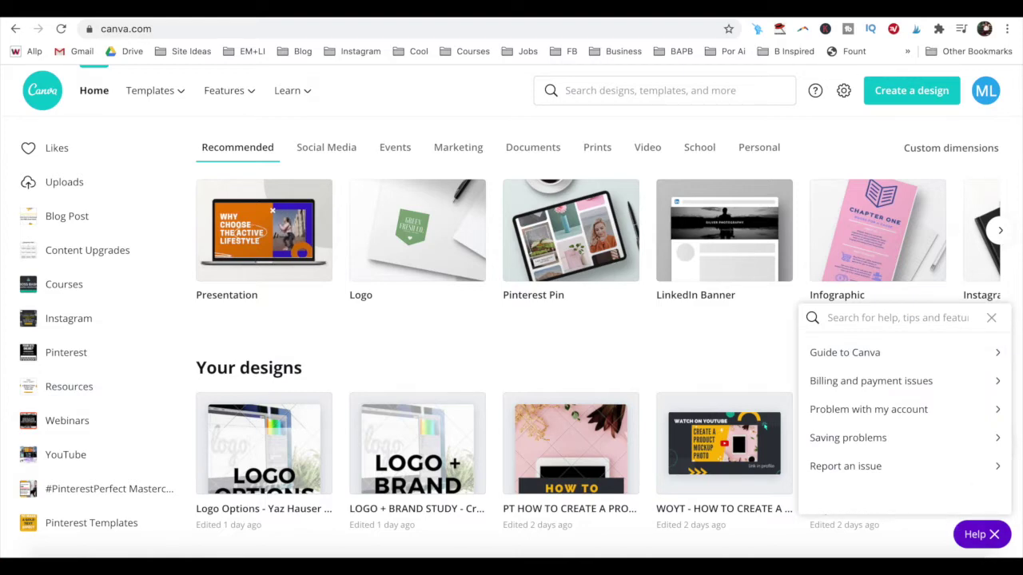
click(560, 240)
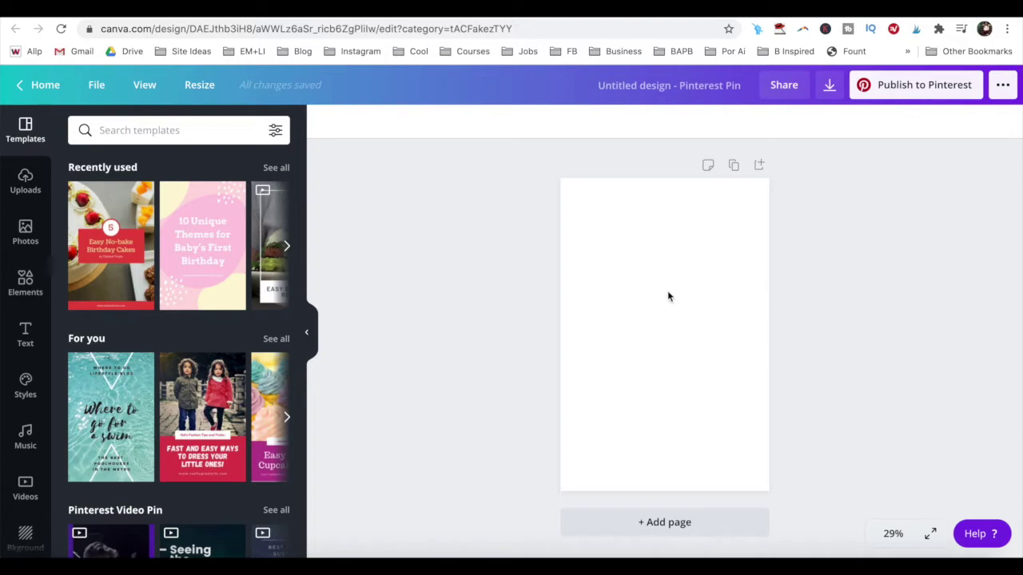
Show the search filter options for the stock photo library.
click(24, 232)
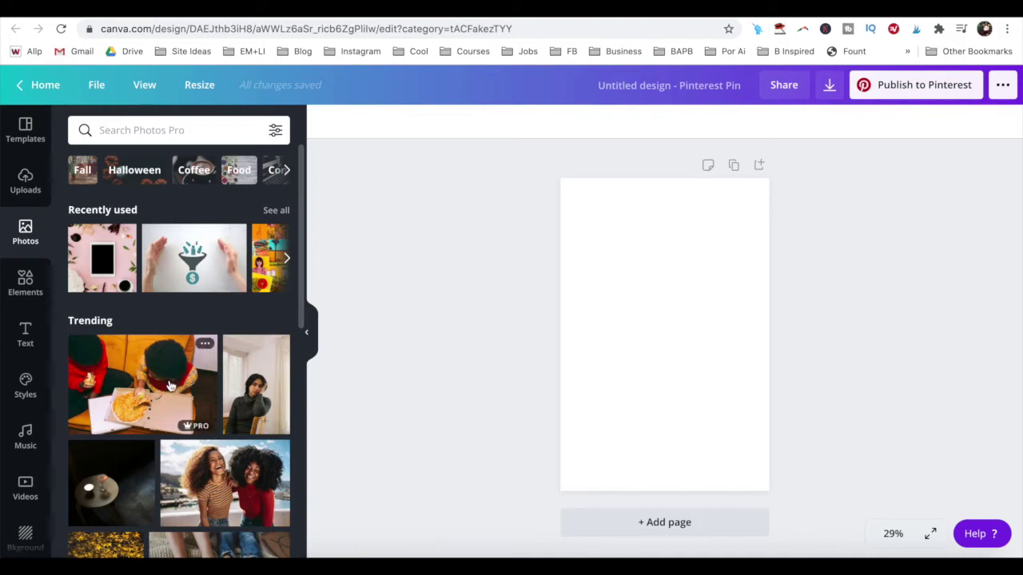
click(226, 128)
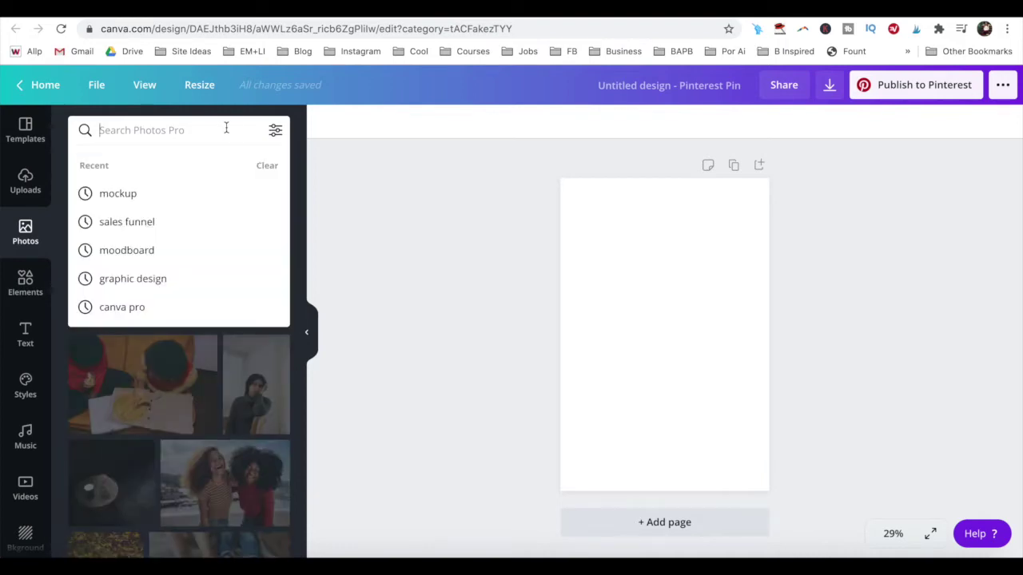
click(275, 130)
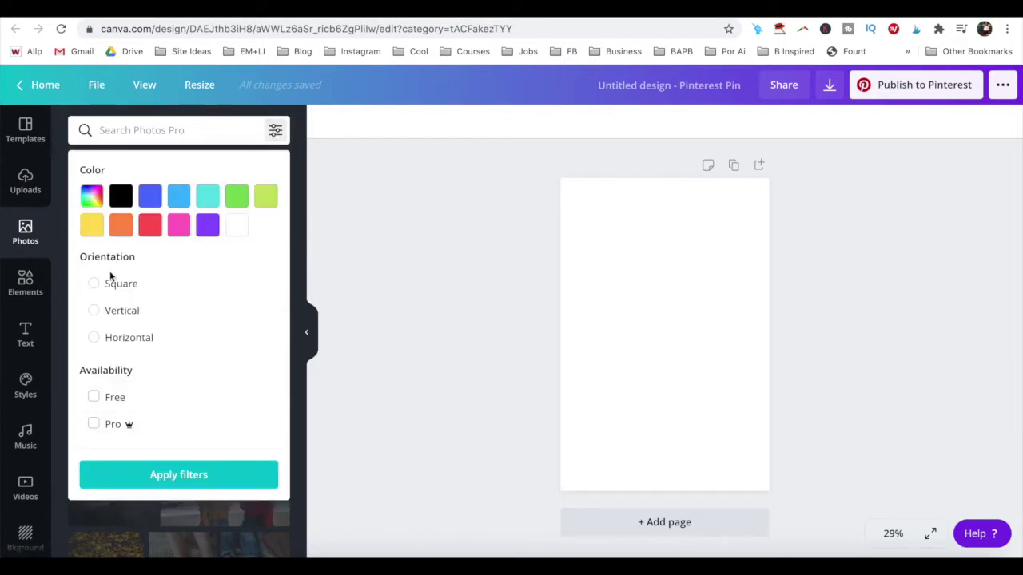
Show the Elements filters for colour, static or animated, and free or Pro.
click(25, 283)
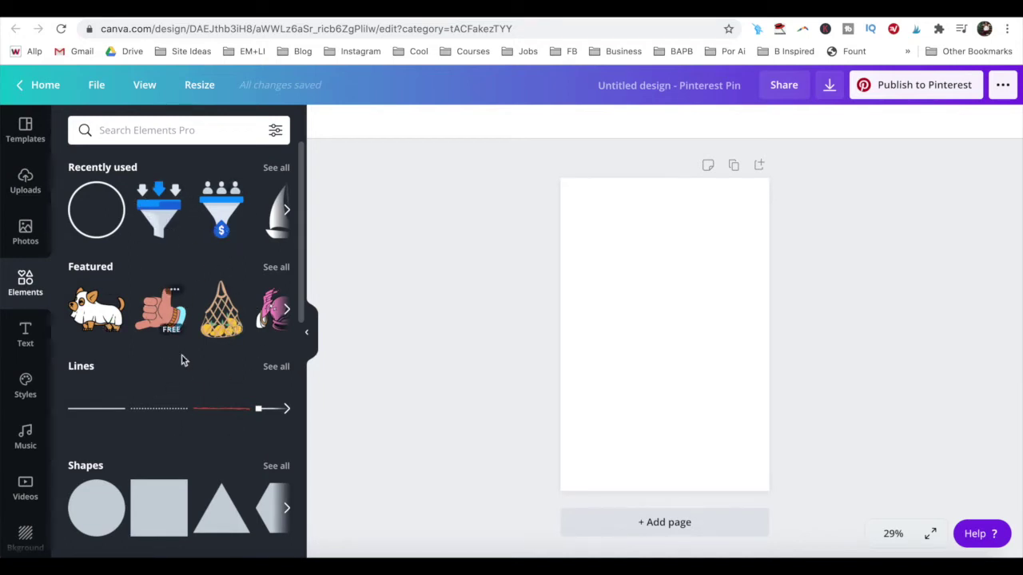
scroll(184, 371, down, 3)
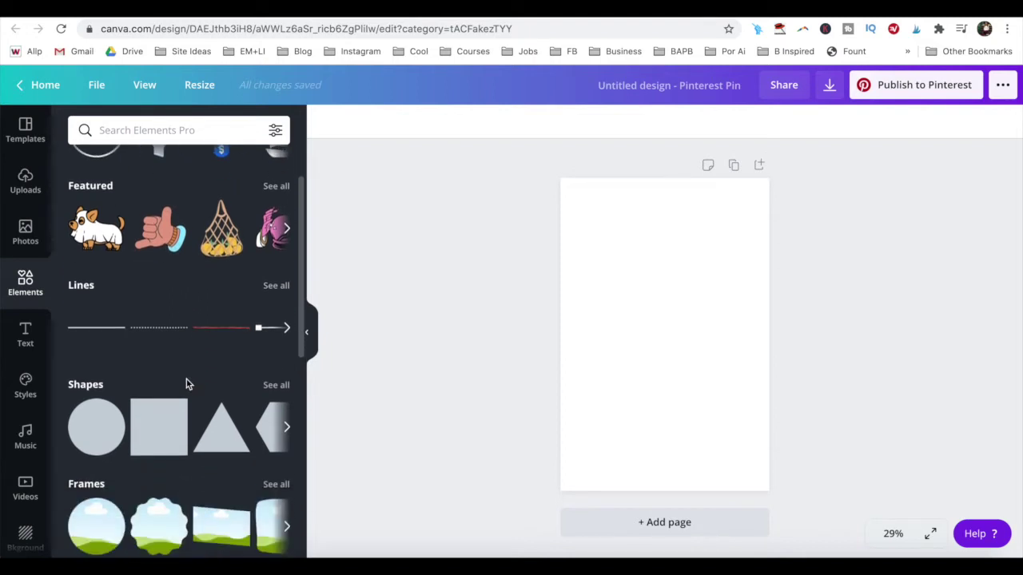
click(182, 133)
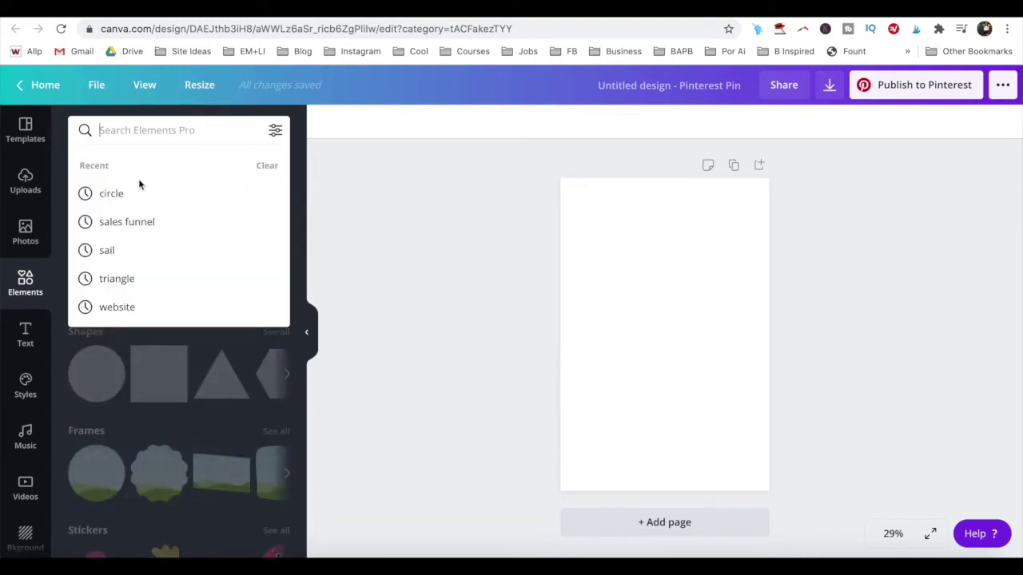
click(274, 130)
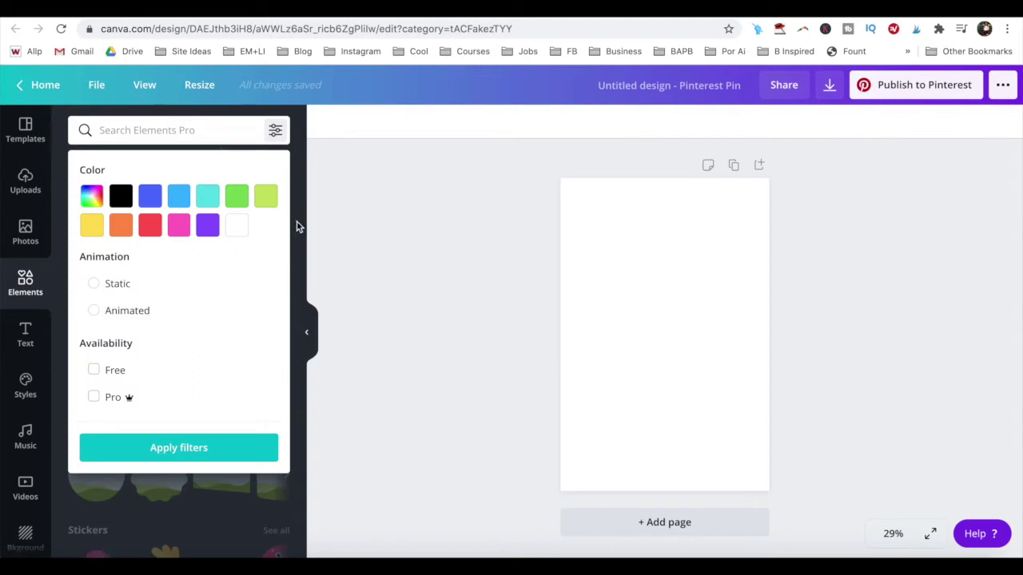
Add an 'Add a heading' text box to the pin centre and browse fonts from Raleway Heavy.
key(t)
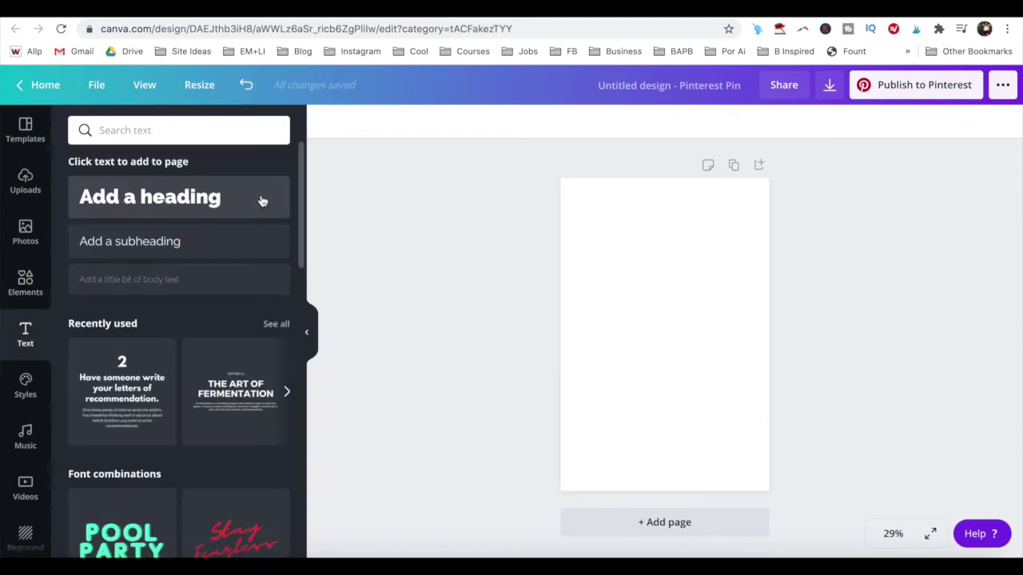
click(260, 200)
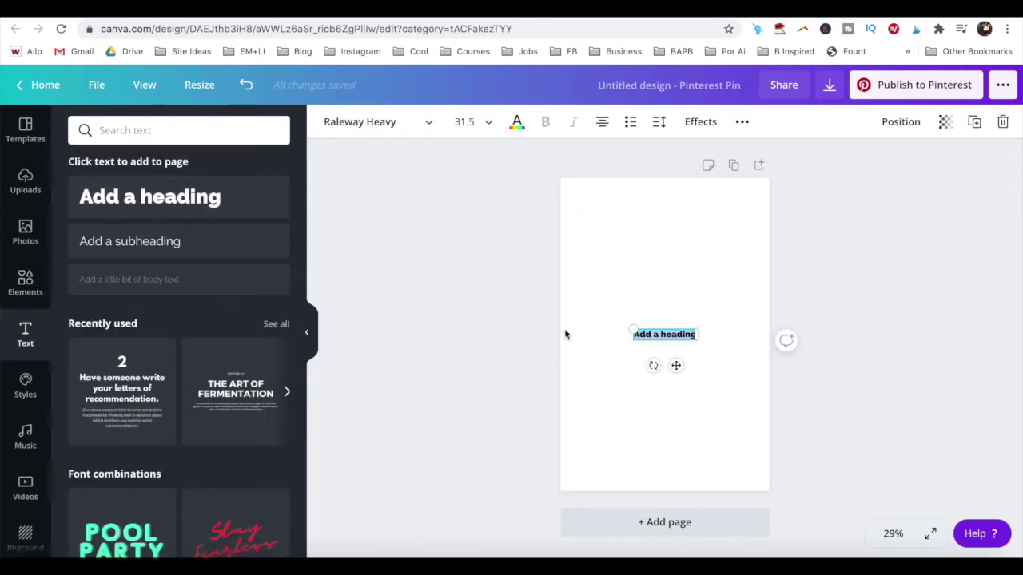
click(376, 121)
scroll(287, 193, down, 4)
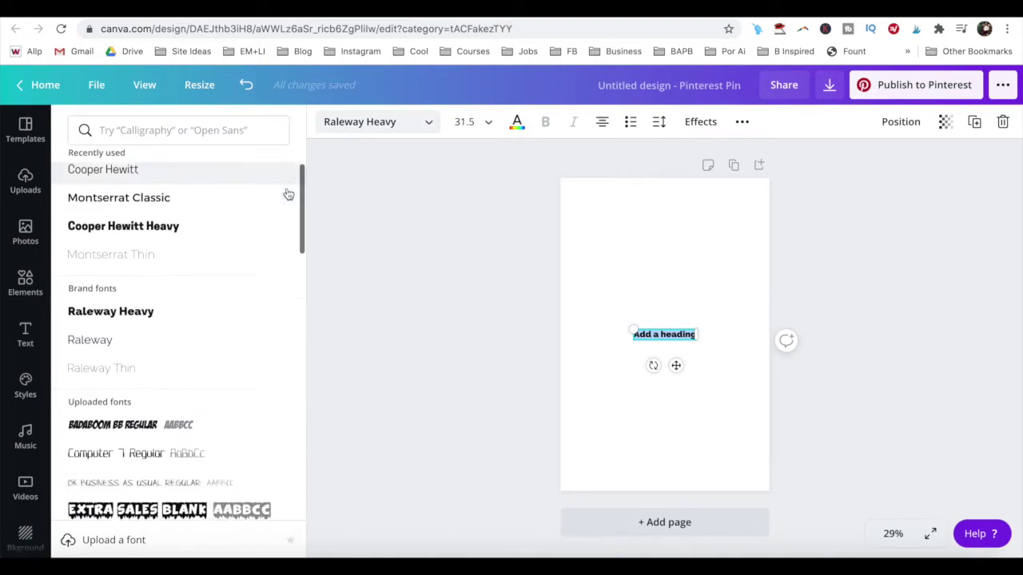
scroll(287, 194, down, 3)
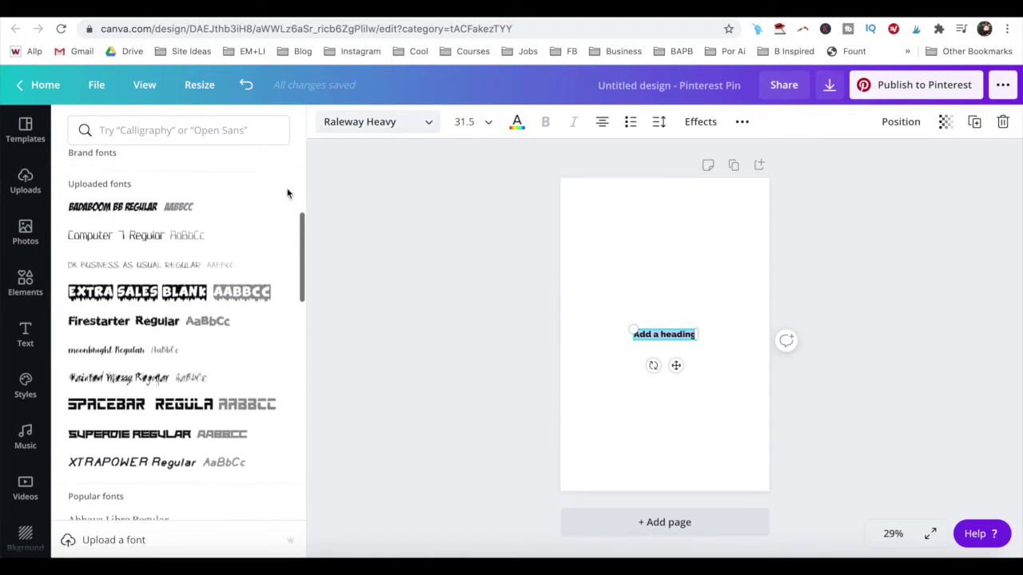
scroll(288, 194, up, 7)
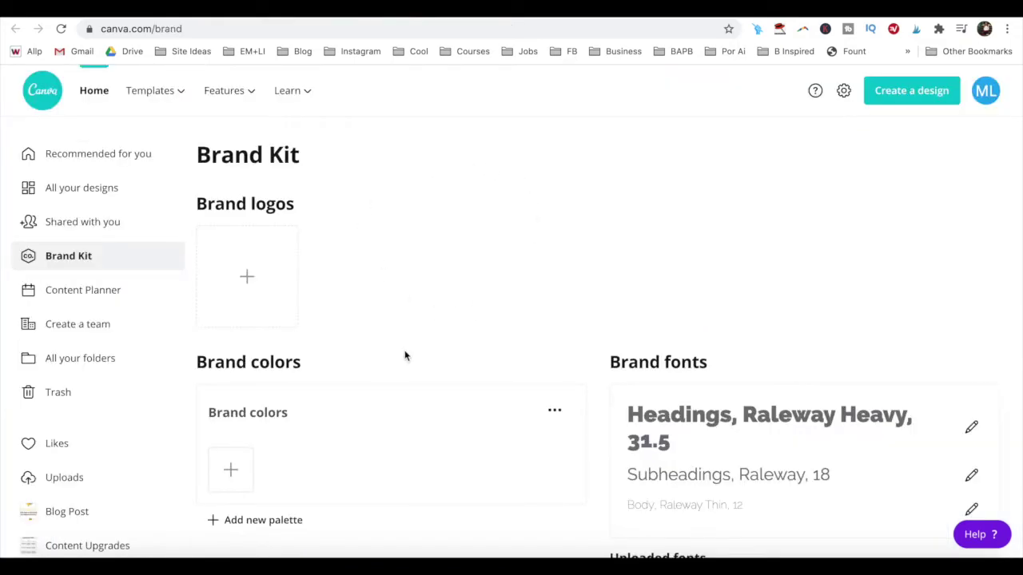
Scroll the Brand Kit fonts page, then apply the '5 Easy No-bake Birthday Cakes' template.
scroll(548, 329, down, 1)
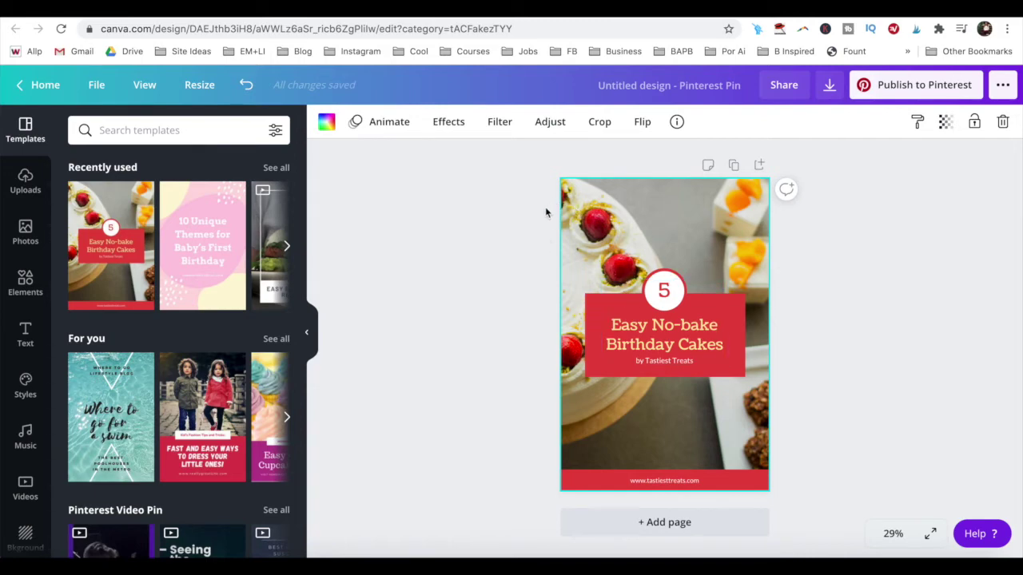
Create a 940 × 788 px Facebook Post copy of the birthday-cakes pin.
click(199, 84)
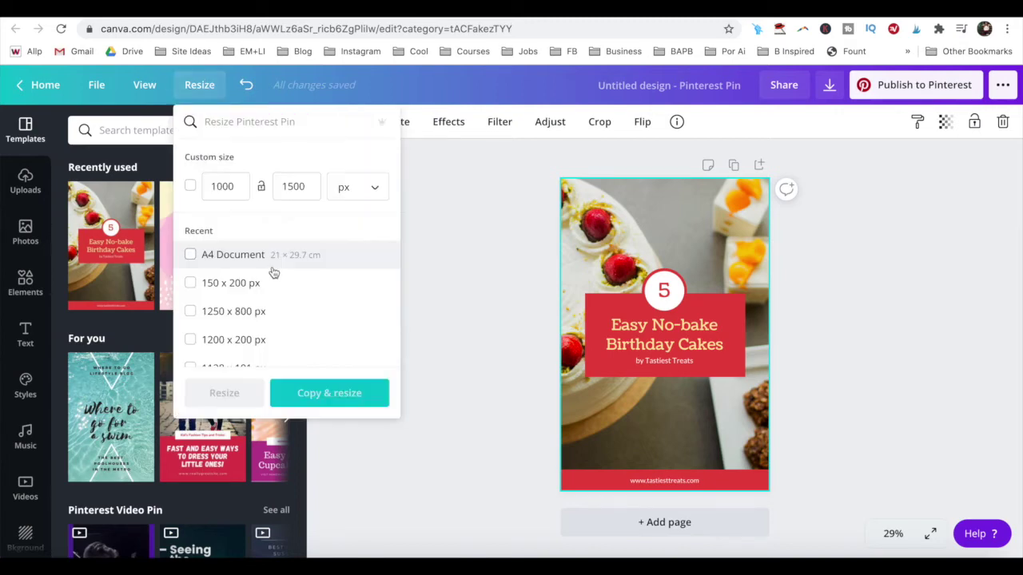
scroll(297, 304, down, 5)
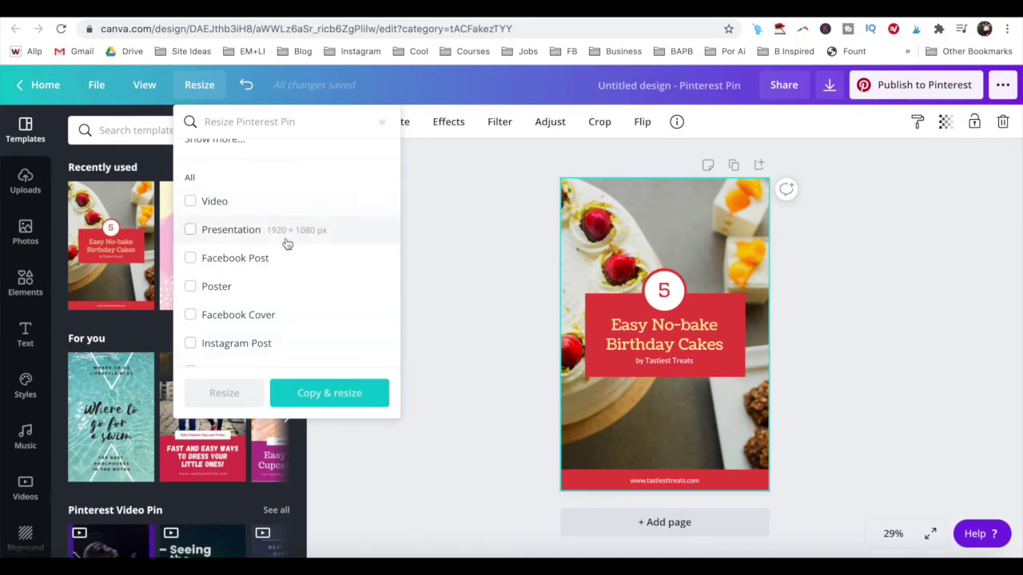
click(317, 258)
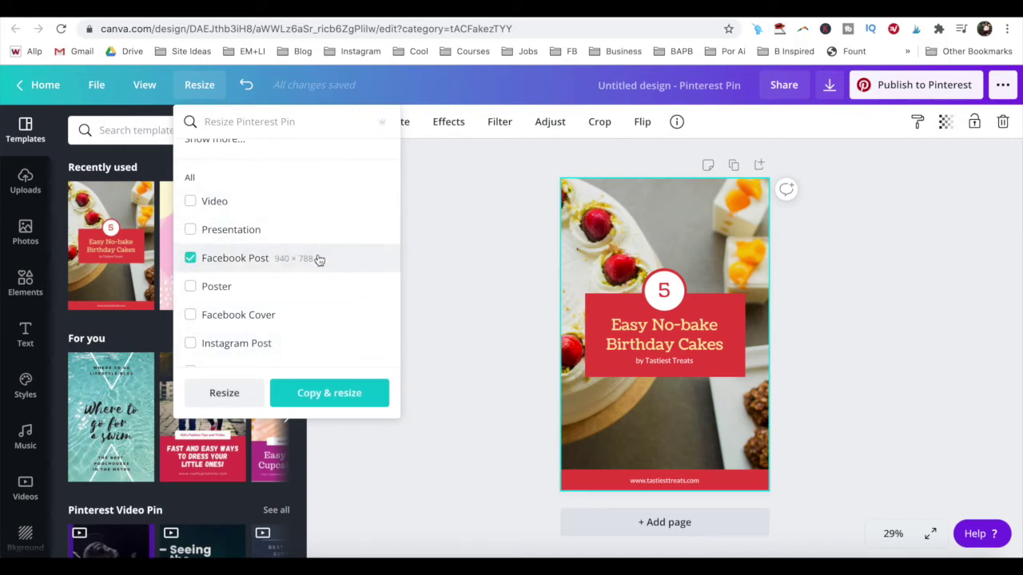
click(359, 399)
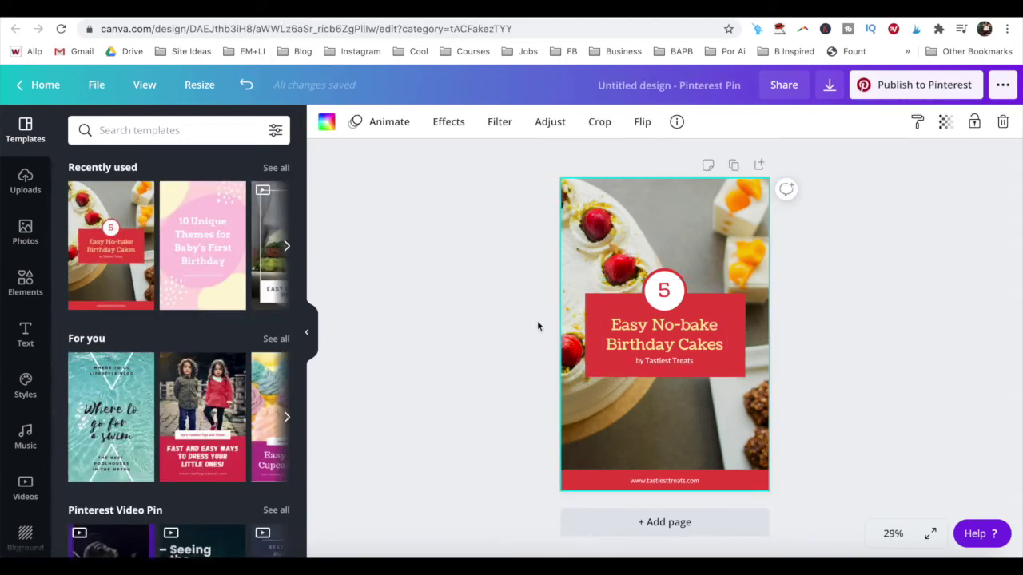
click(388, 128)
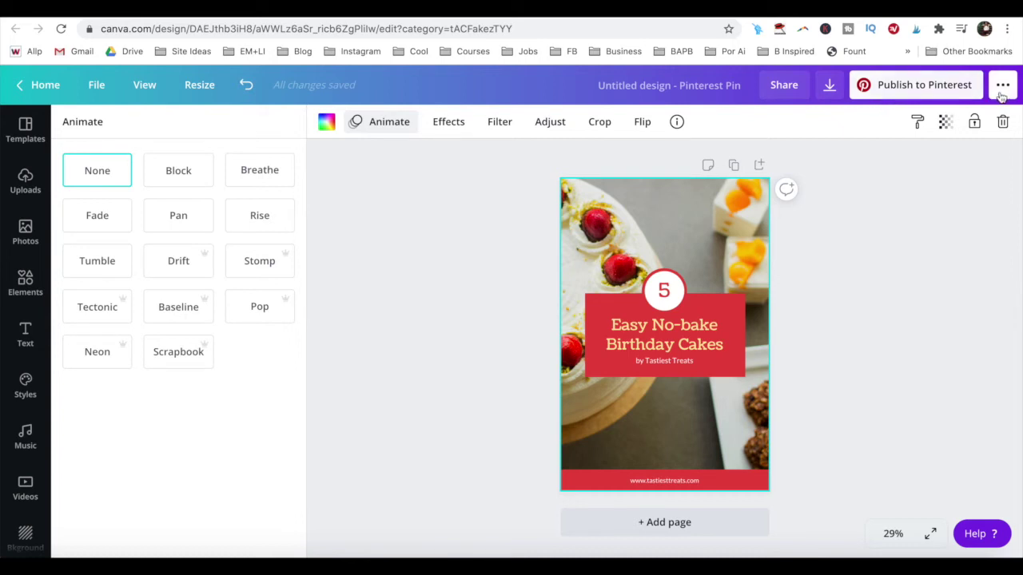
Review the cake image's animation styles, then bring up the publishing options.
click(1002, 87)
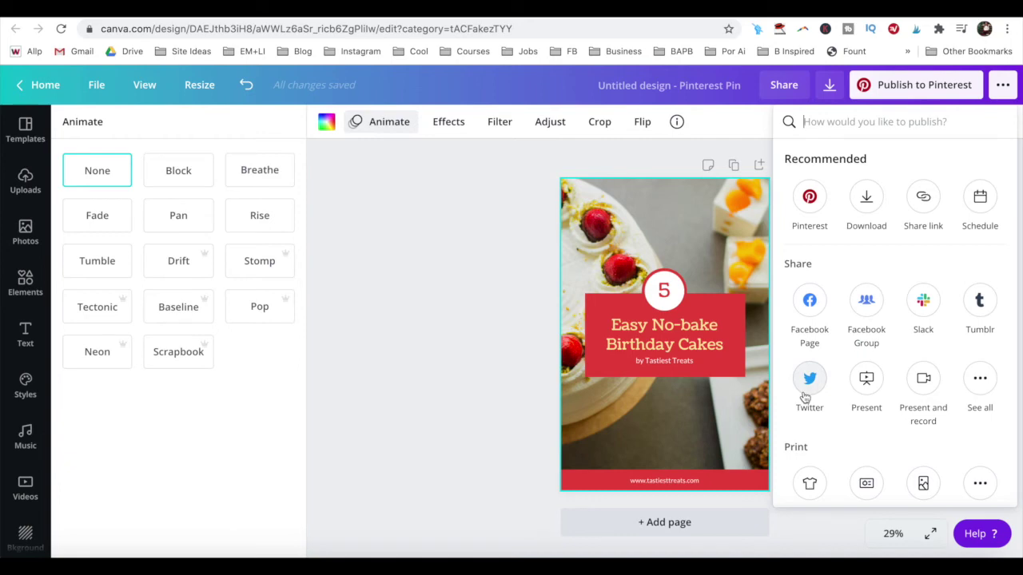
Scroll through the Share options, including Pinterest, Download, Share link and Schedule.
scroll(806, 397, down, 3)
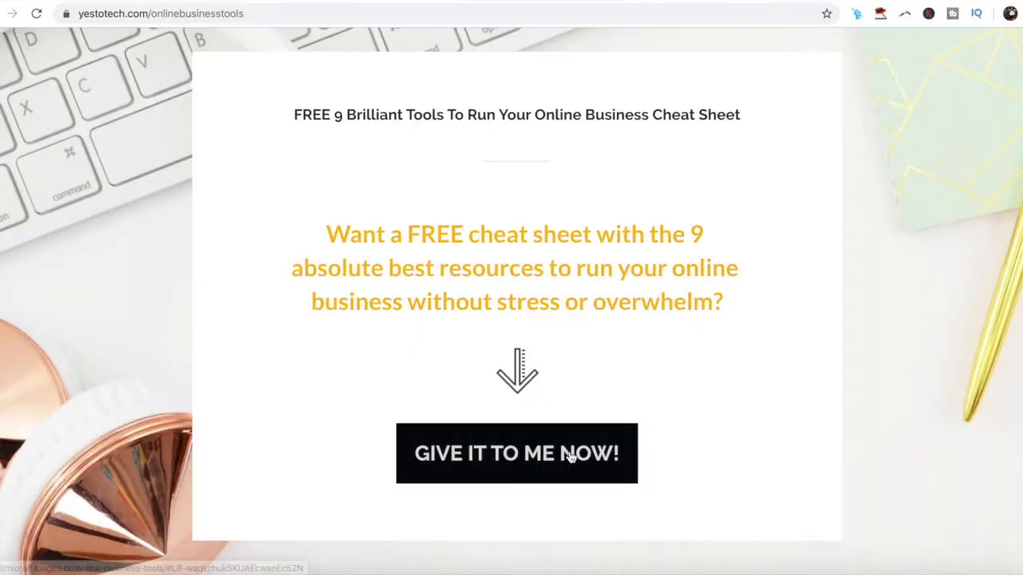
Open the free cheat sheet sign-up form and enter the first name, then go to the e-mail field.
click(570, 455)
click(564, 436)
text(Marina)
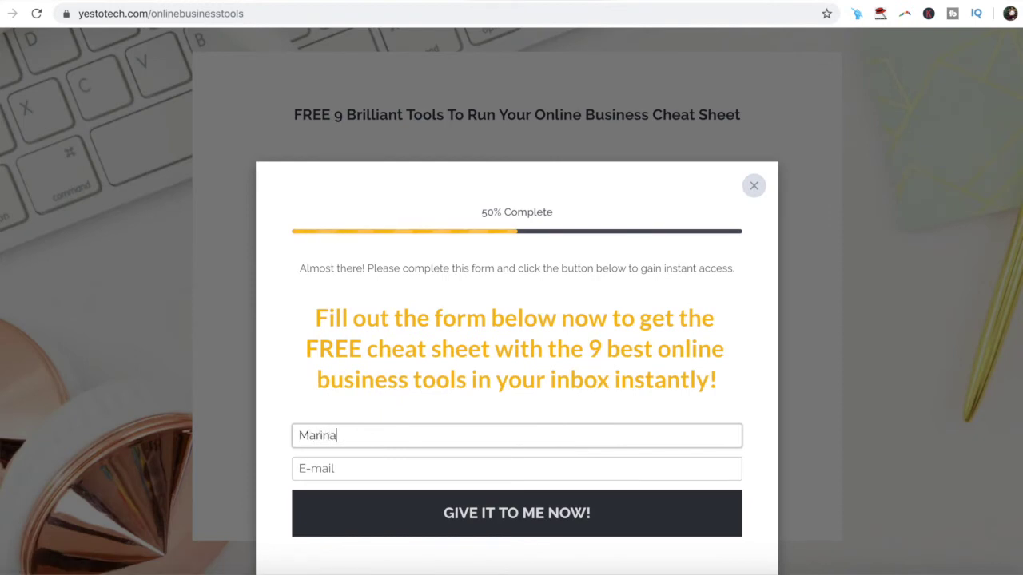
click(516, 469)
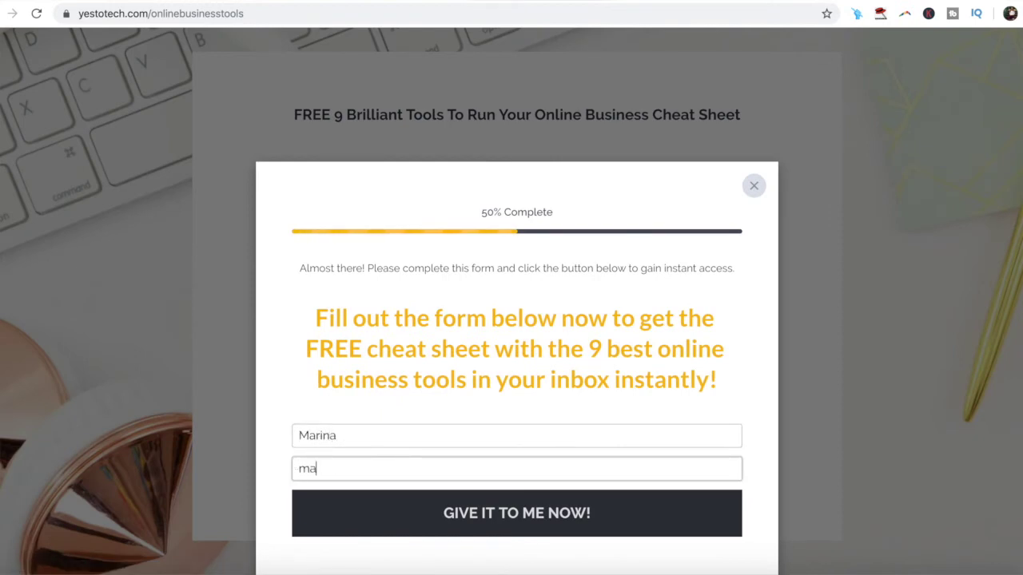